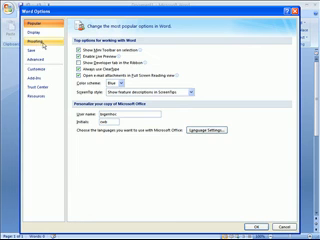
Show the Proofing settings in Word Options and enable 'Use contextual spelling'
{"action": "left_click", "coordinate": [37, 42]}
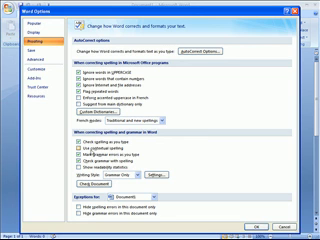
{"action": "left_click", "coordinate": [93, 148]}
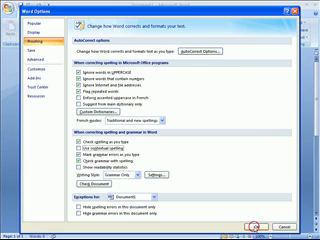
Confirm Word Options with OK to apply the spelling settings and return to the document
{"action": "left_click", "coordinate": [257, 227]}
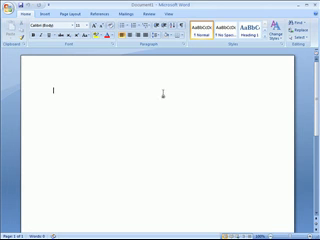